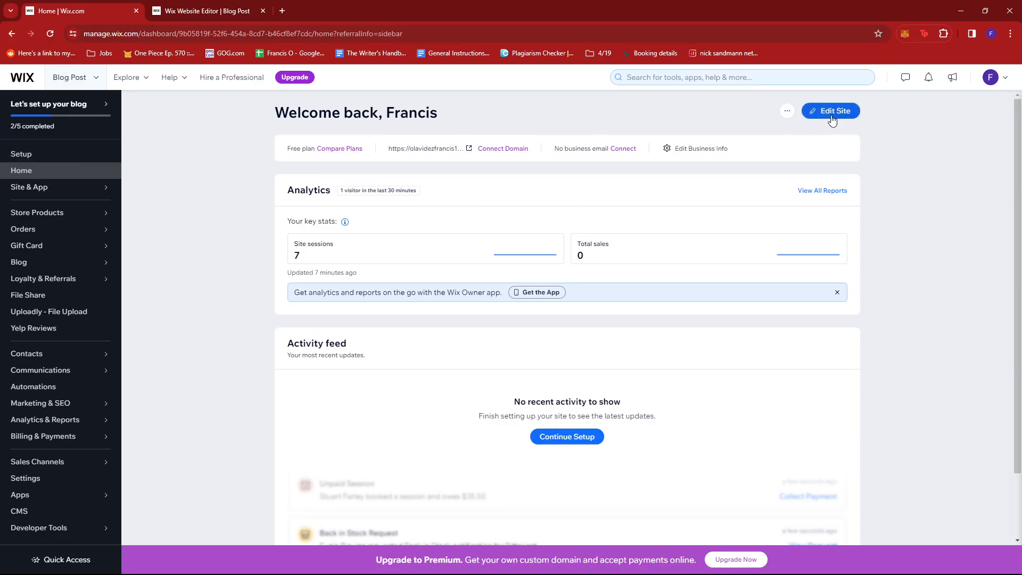
Step: Switch to the site editor and show the Site Pages and Menu panel
left_click(207, 10)
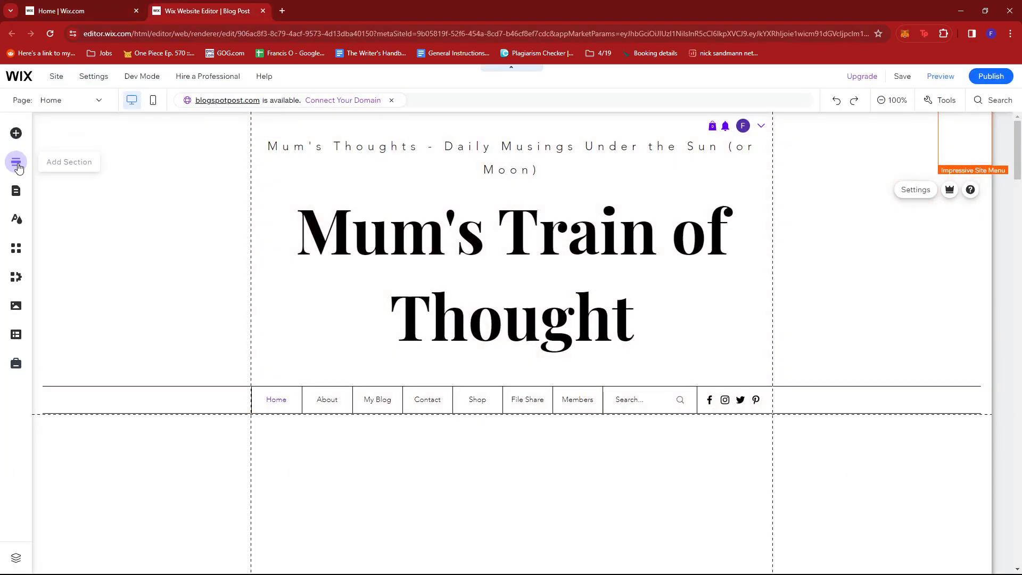
left_click(17, 191)
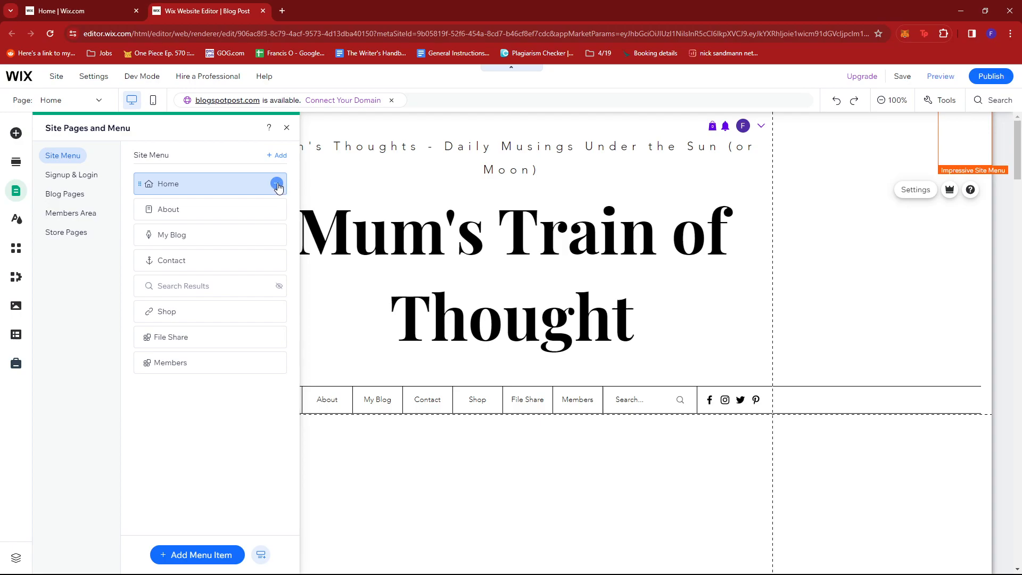
Step: From the Home page's options, bring up its SEO basics page settings
left_click(278, 186)
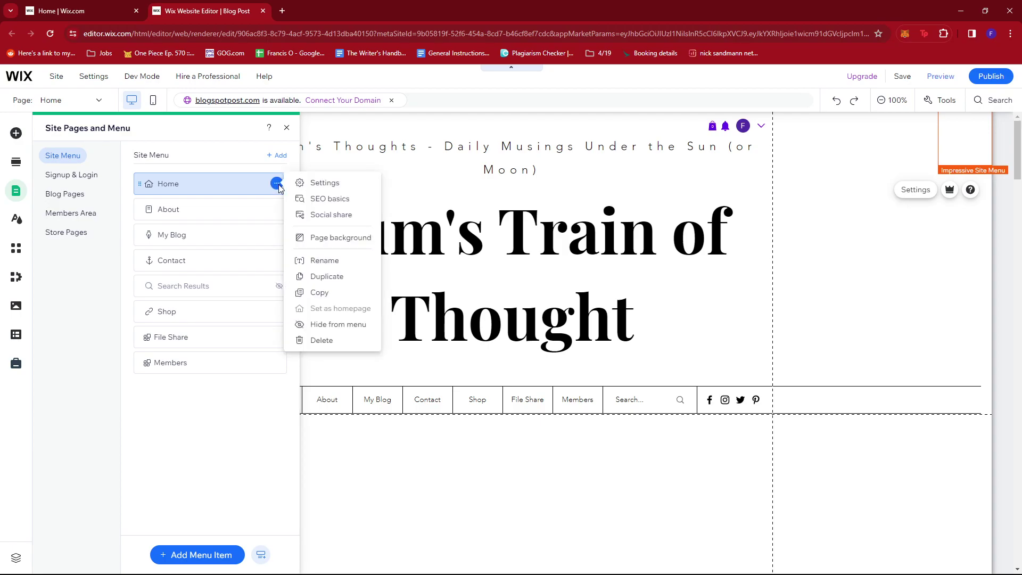
left_click(326, 201)
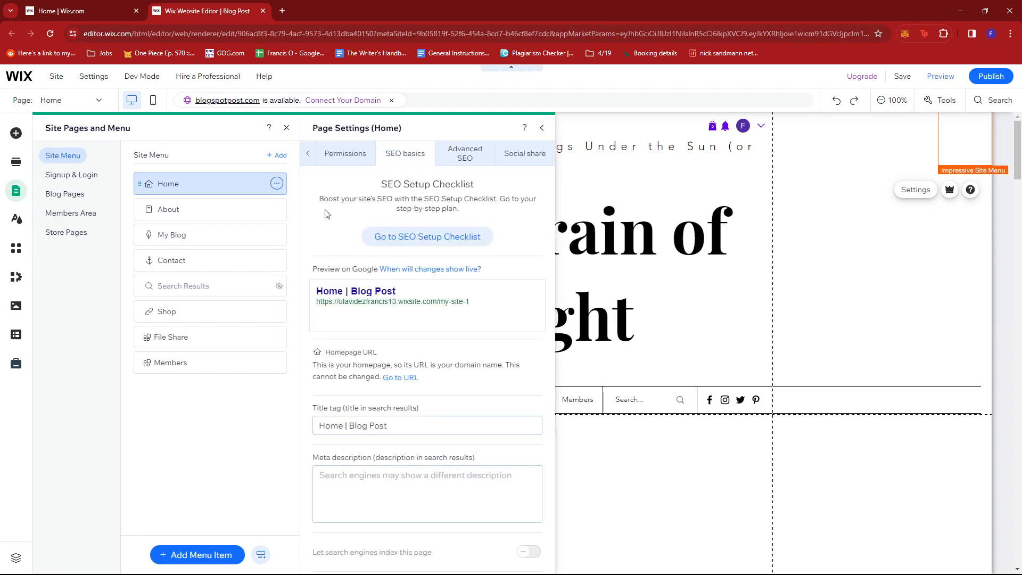
scroll(375, 184, "down", 1)
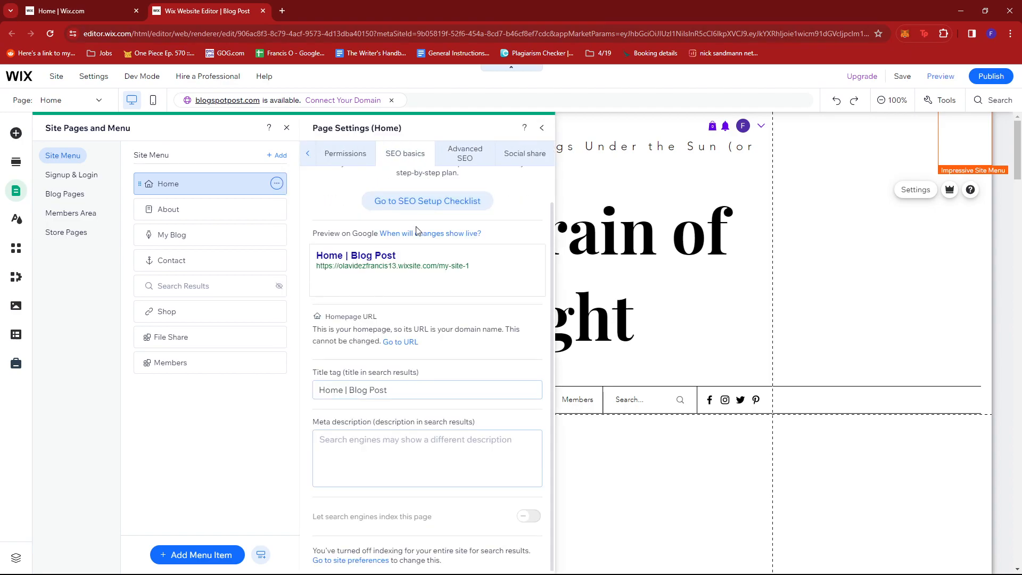
scroll(399, 224, "up", 1)
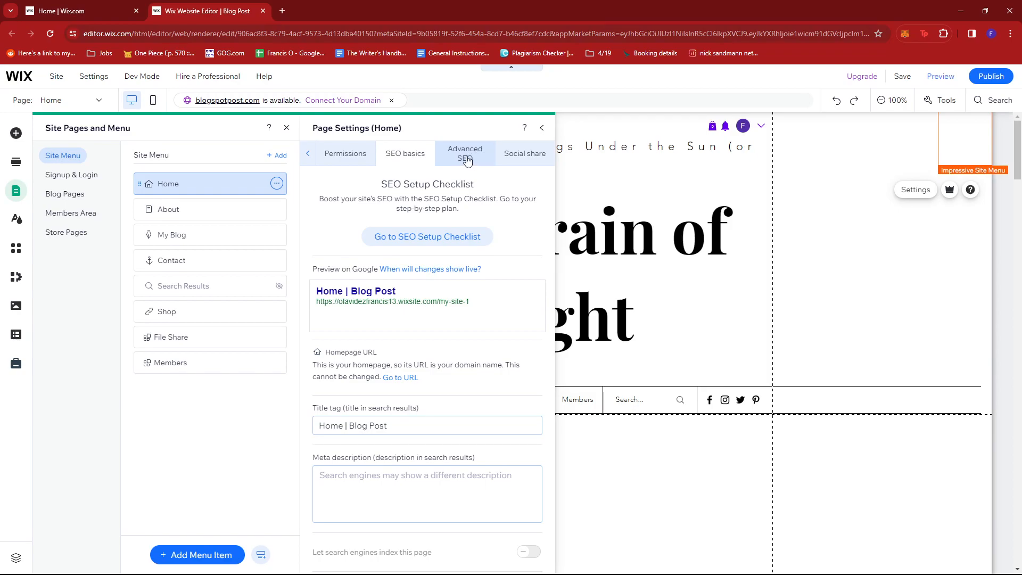
Step: Show Advanced SEO and expand Additional tags (alternate, canonical, og tags)
left_click(468, 159)
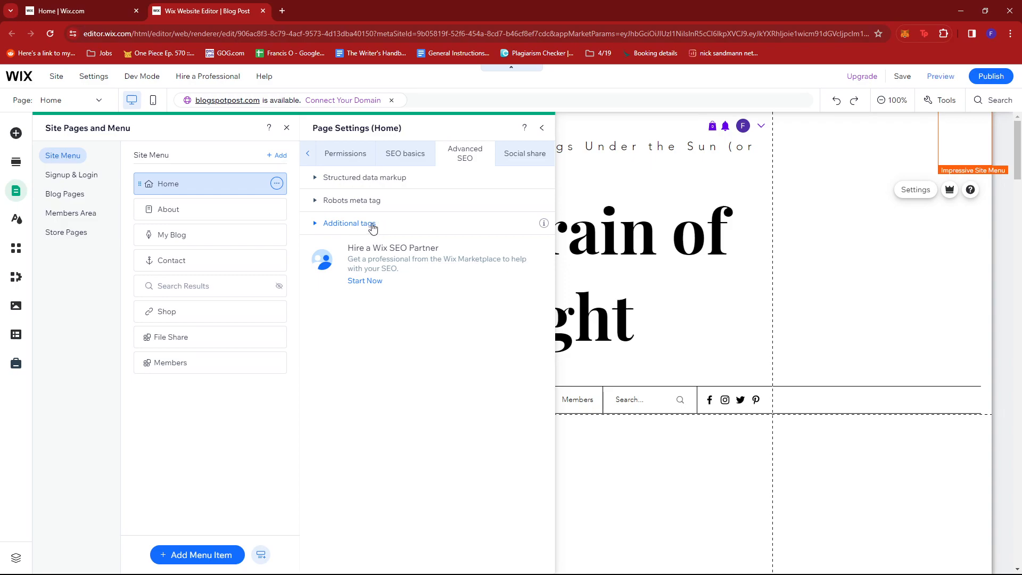
left_click(365, 228)
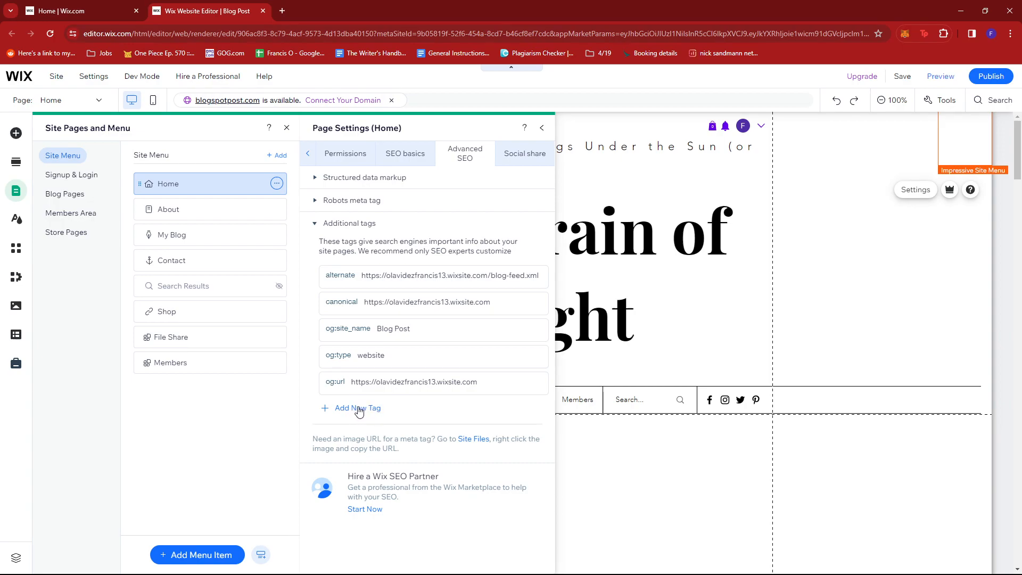
Step: Add a new meta tag and paste the description tag with content "meta tag example"
left_click(359, 410)
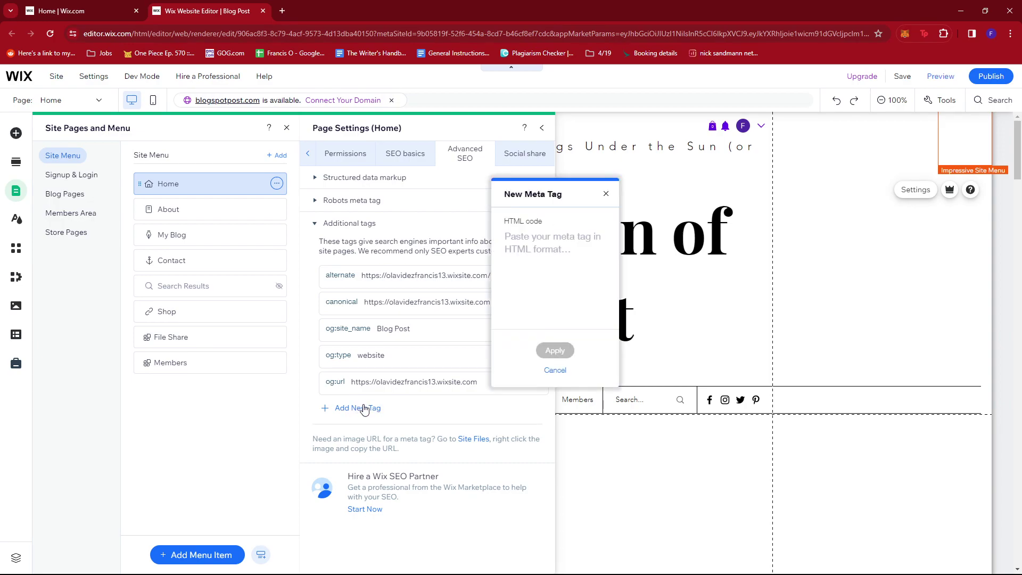
left_click(537, 254)
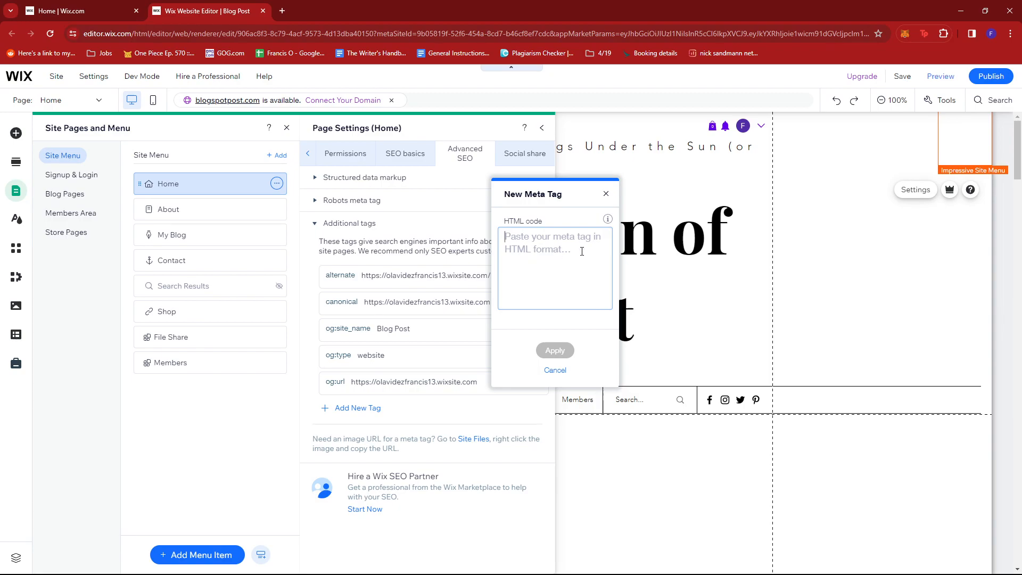
type("<meta name=\"description\" content=\"meta tag example\">")
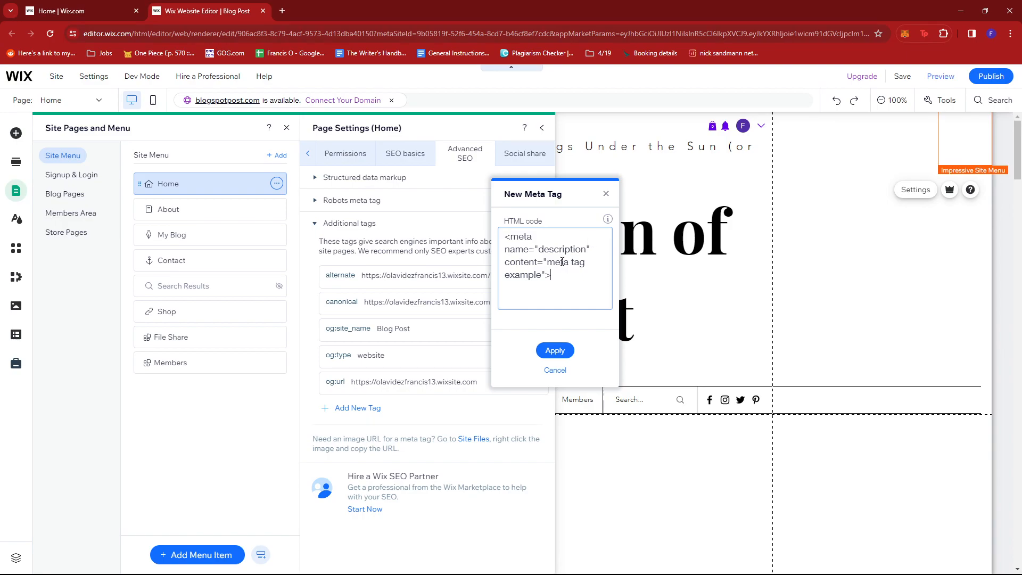